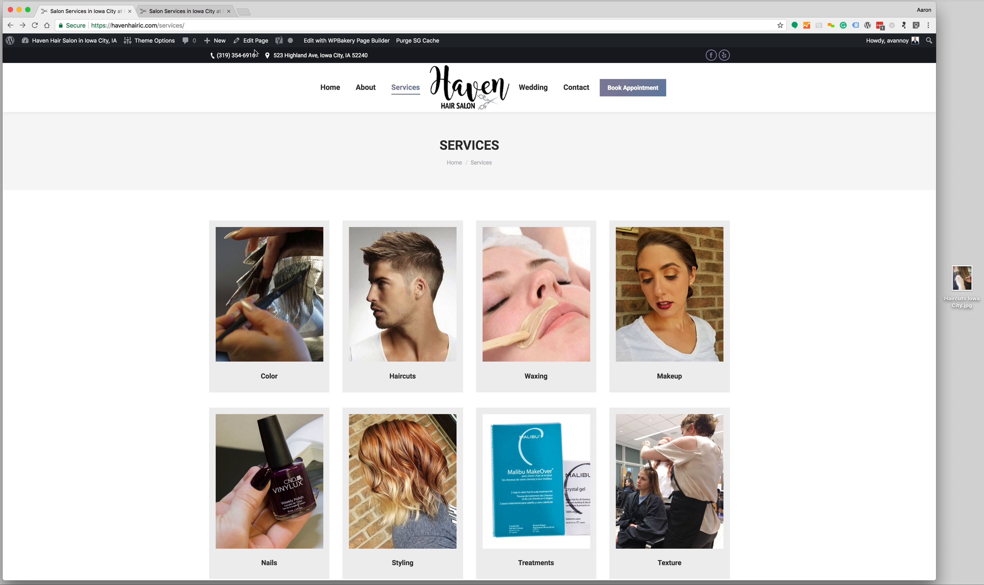
# Step: Open the Services page for editing and compare its layout with the live page
pyautogui.click(251, 40)
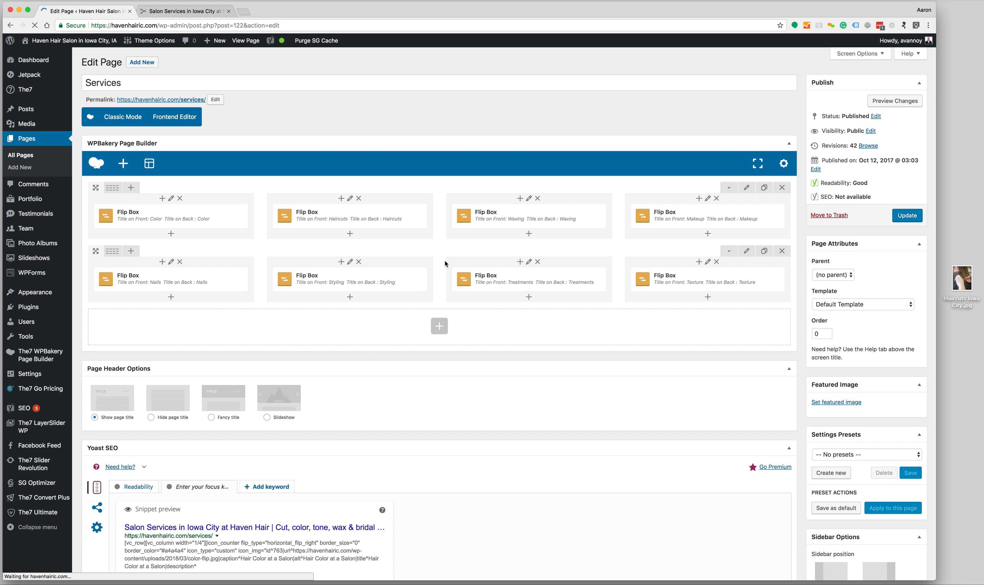
pyautogui.click(184, 11)
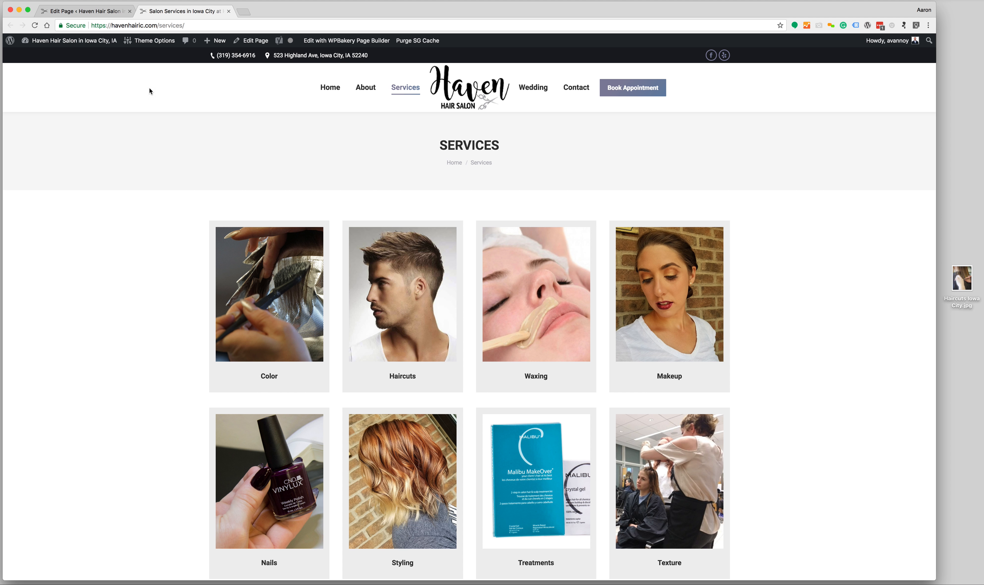
pyautogui.click(107, 12)
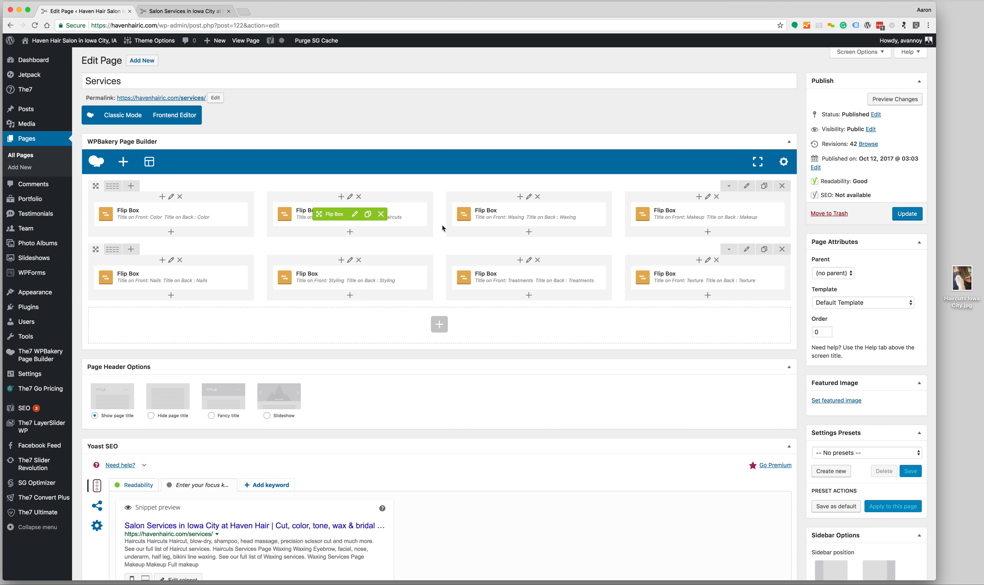
# Step: Preview the page with the Color and Nails flip boxes swapped and restore their original order
pyautogui.moveTo(190, 216); pyautogui.dragTo(156, 212)
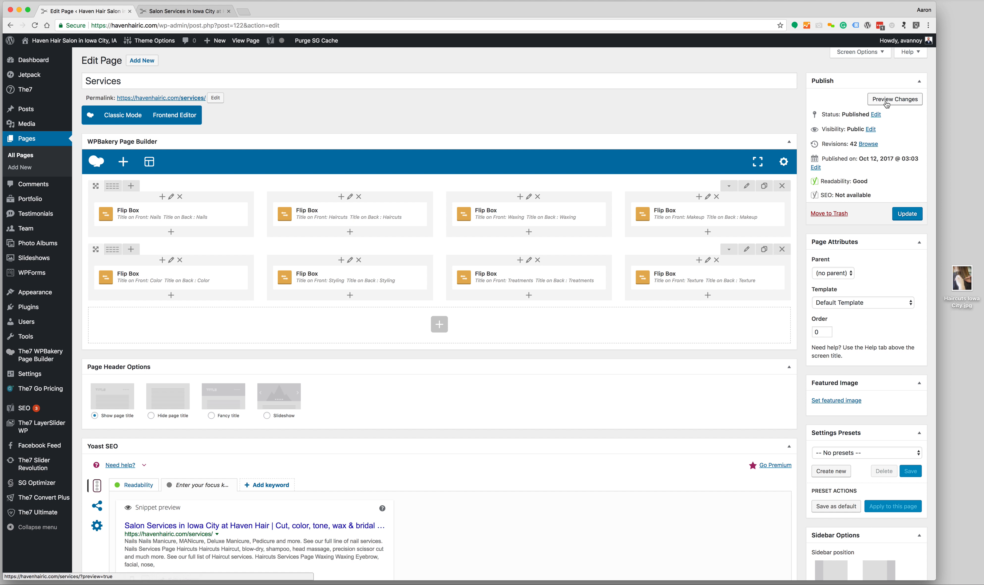
pyautogui.click(887, 99)
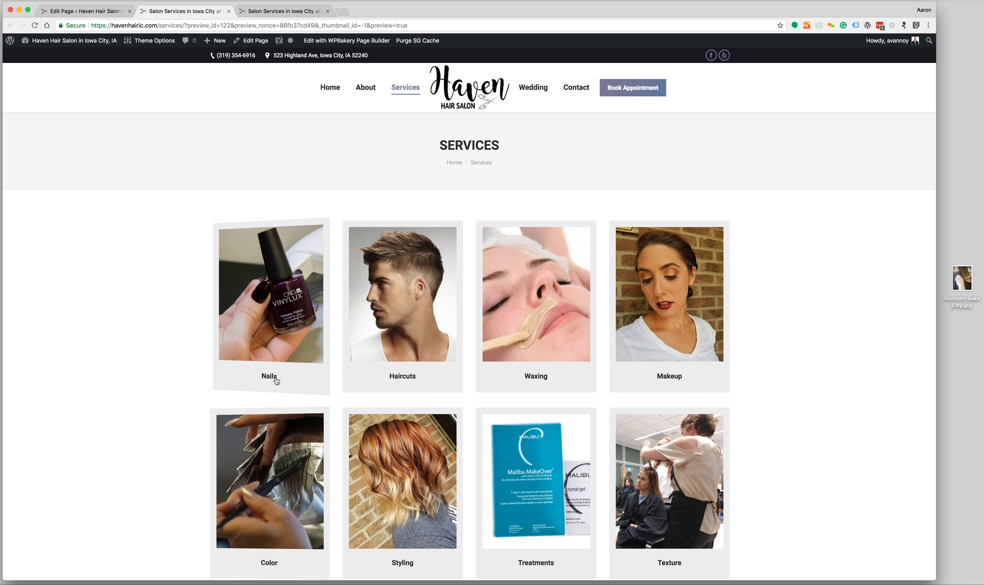
pyautogui.click(228, 11)
pyautogui.moveTo(171, 215); pyautogui.dragTo(150, 224)
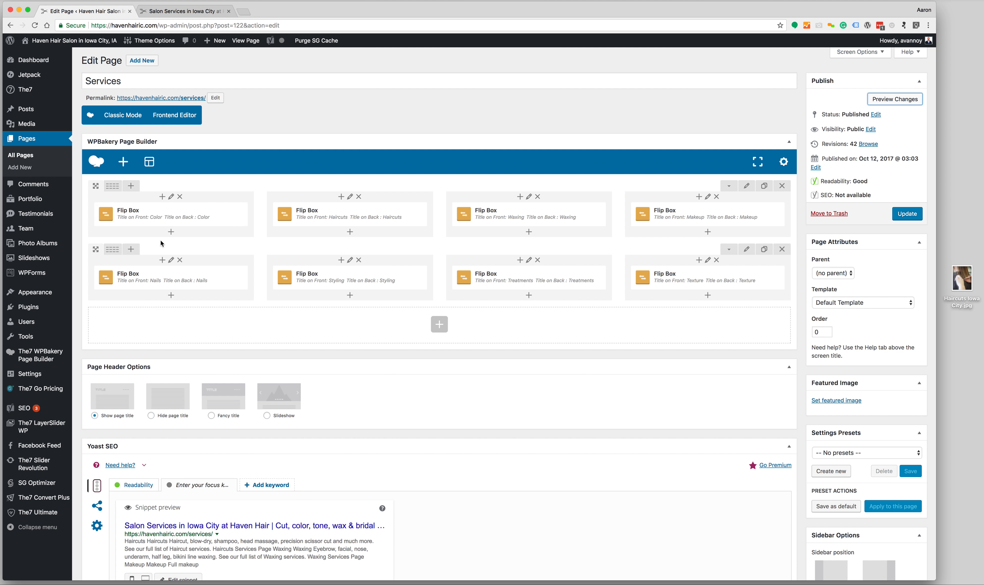
# Step: Set the Haircuts flip box link to the existing Haircuts page, found by searching existing content for "haircut"
pyautogui.click(355, 216)
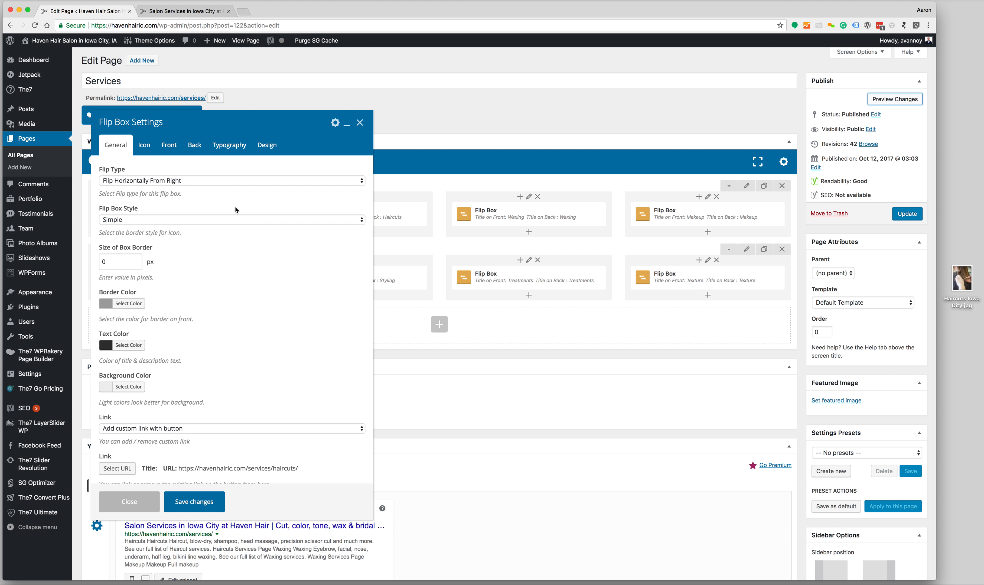
pyautogui.scroll(-5, 166, 351)
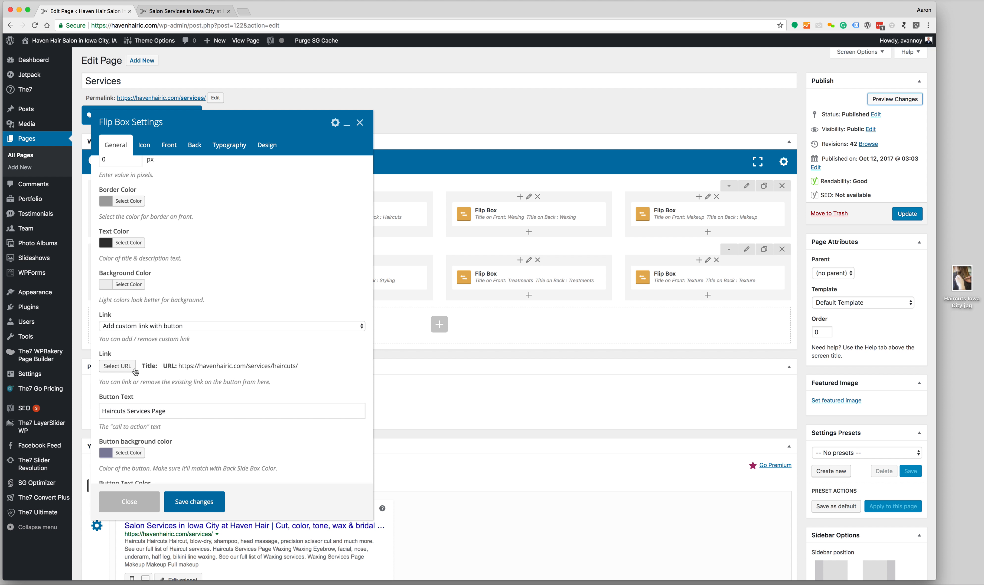
pyautogui.click(117, 366)
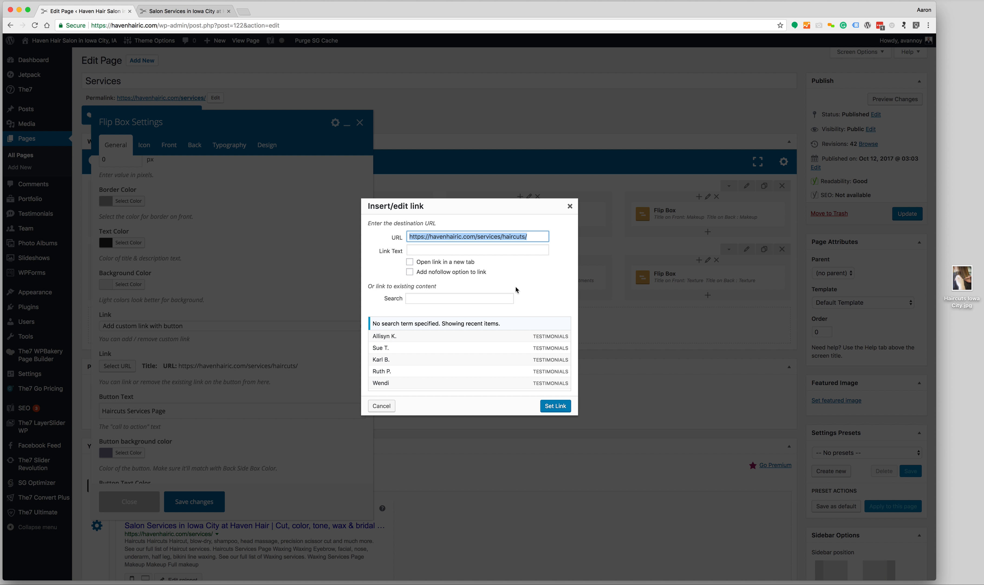
pyautogui.click(443, 299)
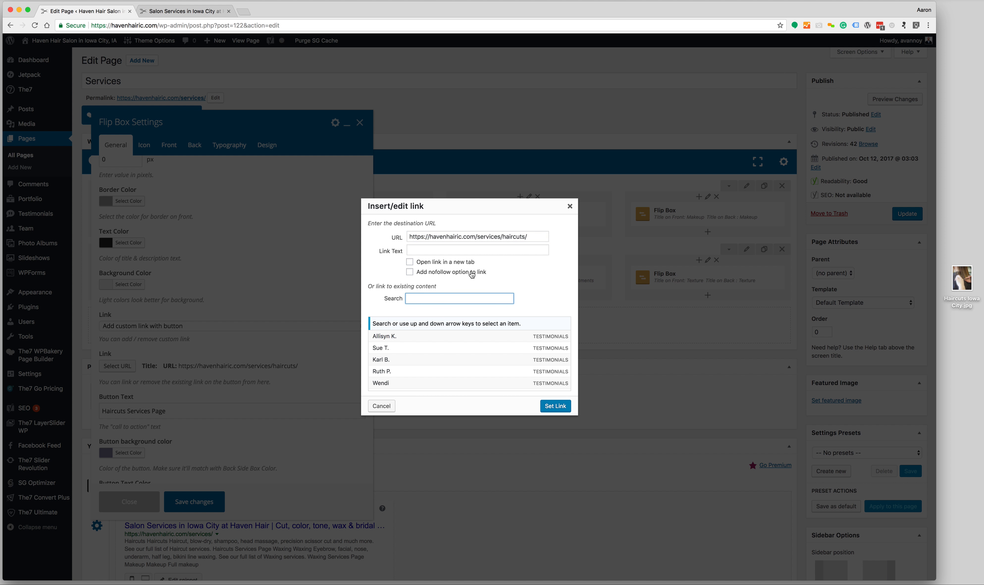
pyautogui.click(535, 238)
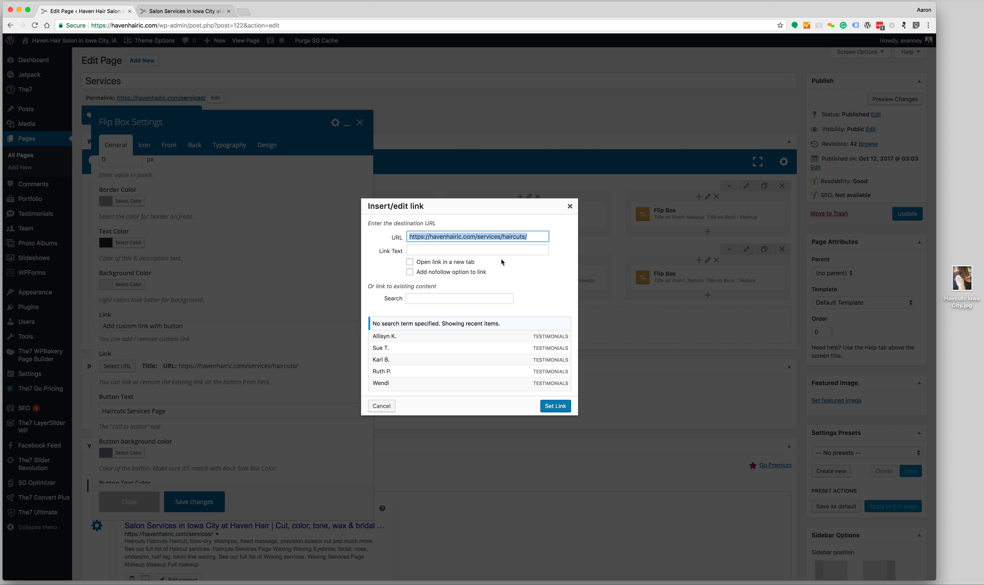
pyautogui.click(442, 299)
pyautogui.write('haircut')
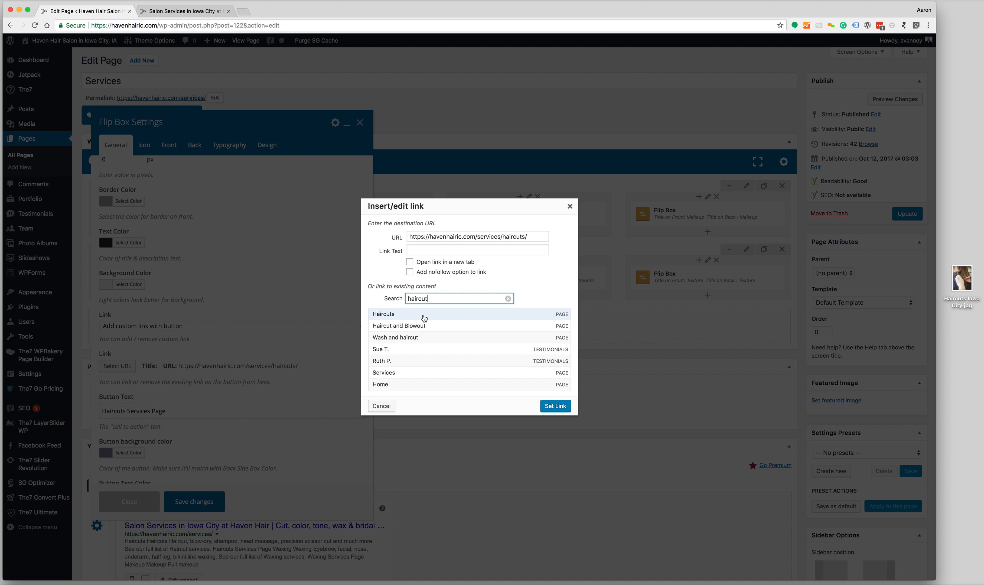
pyautogui.click(420, 316)
pyautogui.click(555, 408)
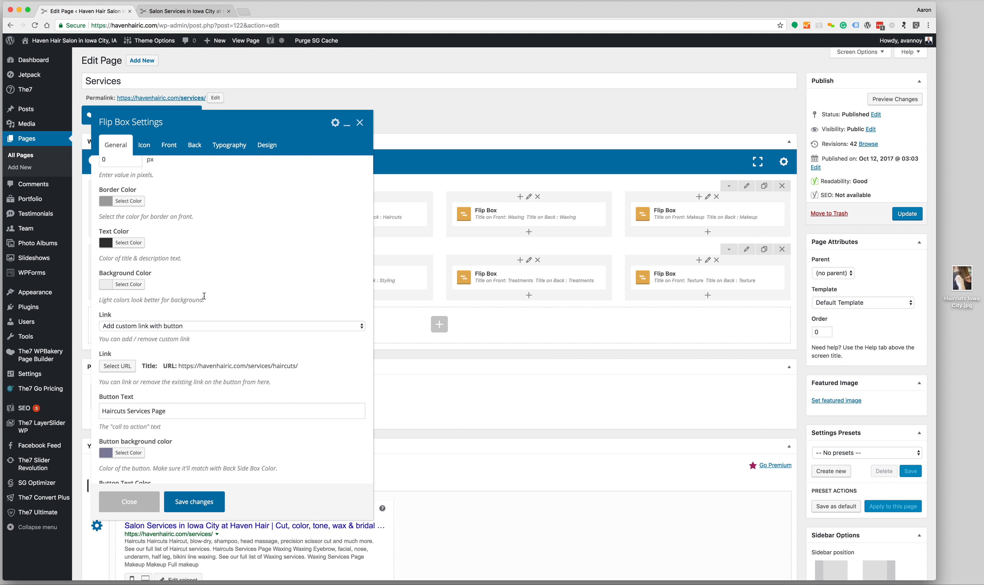
# Step: Review the Haircuts flip box's general settings and remove its current custom icon image
pyautogui.scroll(-2, 193, 268)
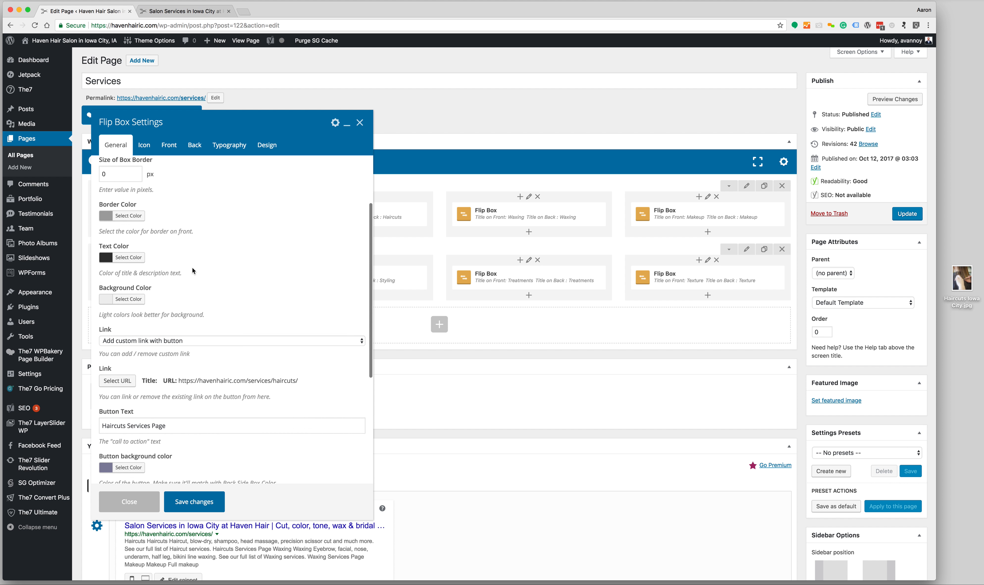
pyautogui.scroll(2, 192, 267)
pyautogui.scroll(-6, 155, 352)
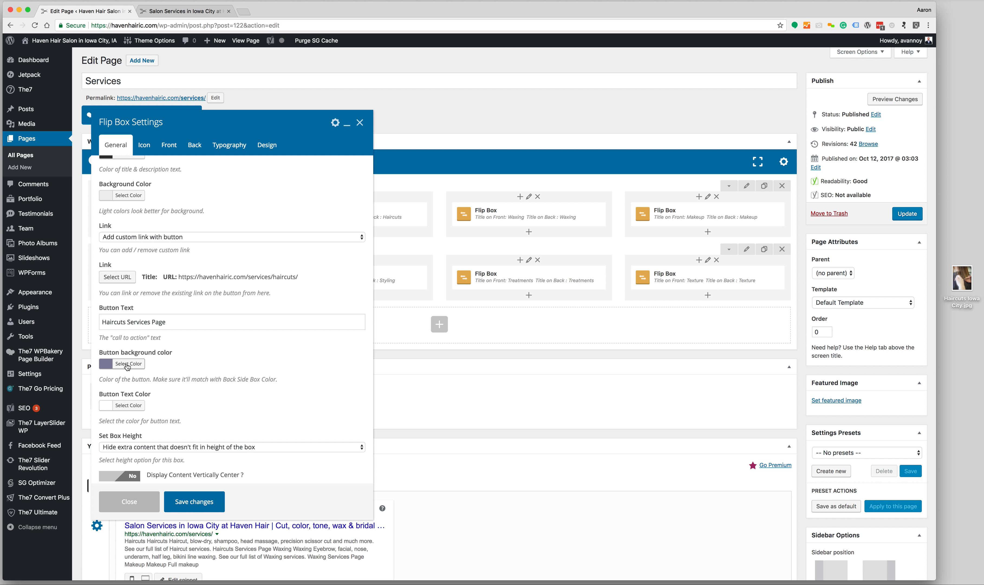
pyautogui.scroll(-5, 223, 350)
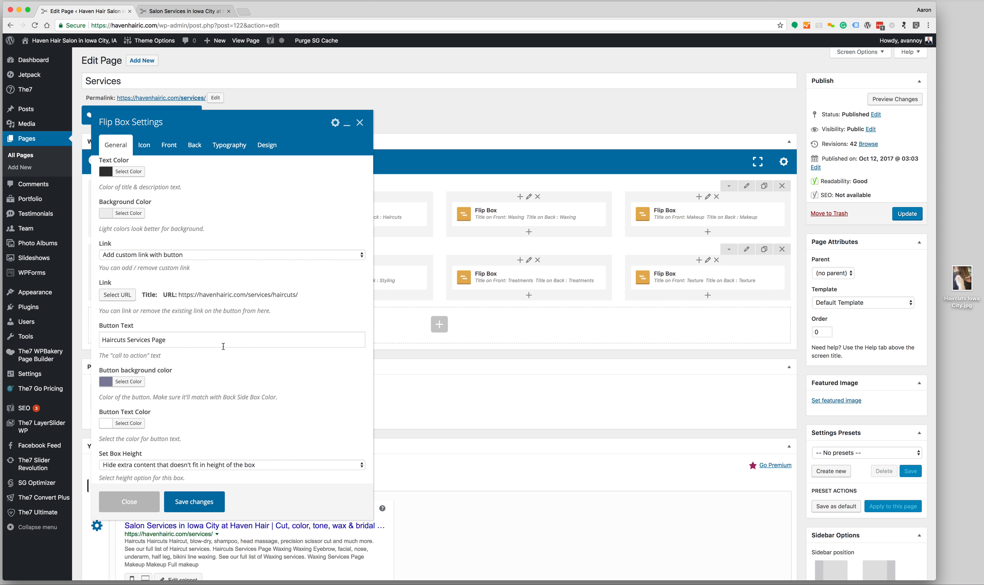
pyautogui.scroll(5, 223, 349)
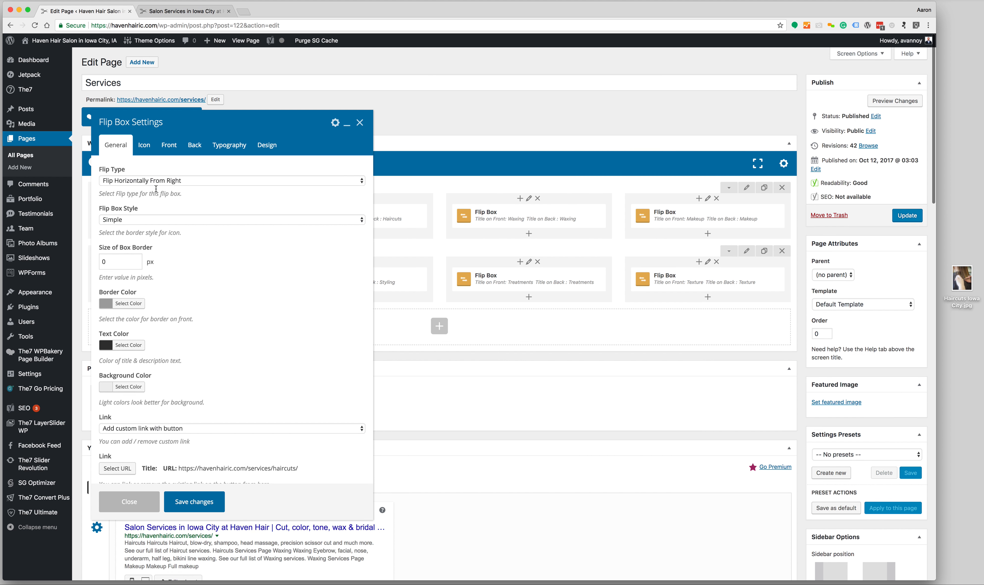
pyautogui.click(145, 148)
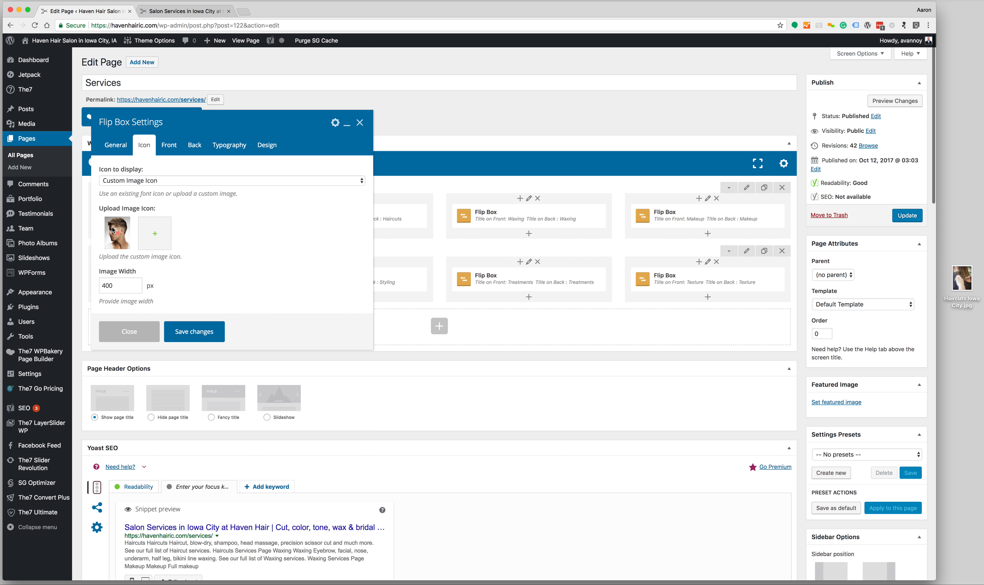
pyautogui.click(118, 235)
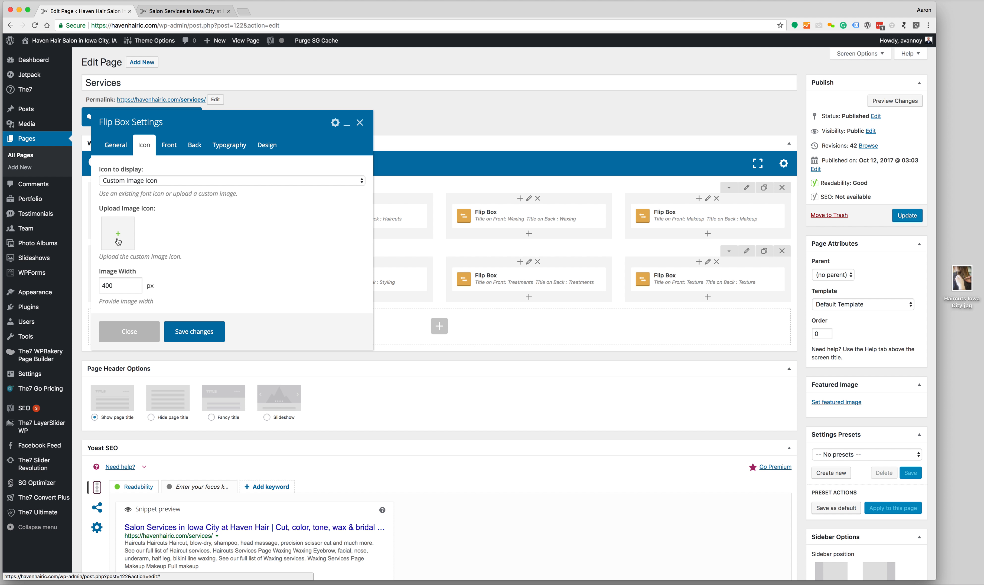
# Step: Permanently delete Hair-Color-at-a-Salon.jpg from the media library used for the icon image
pyautogui.click(118, 238)
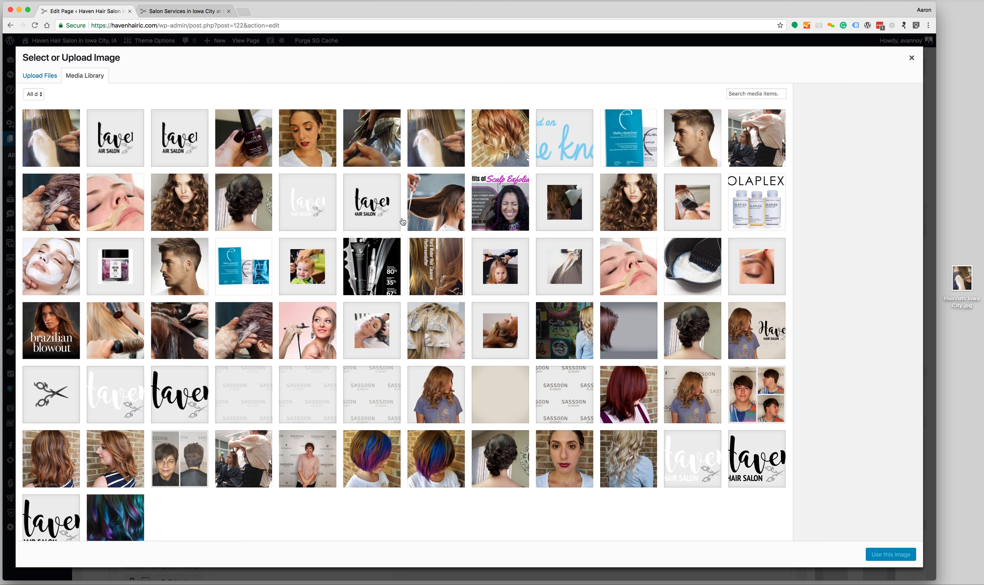
pyautogui.click(49, 119)
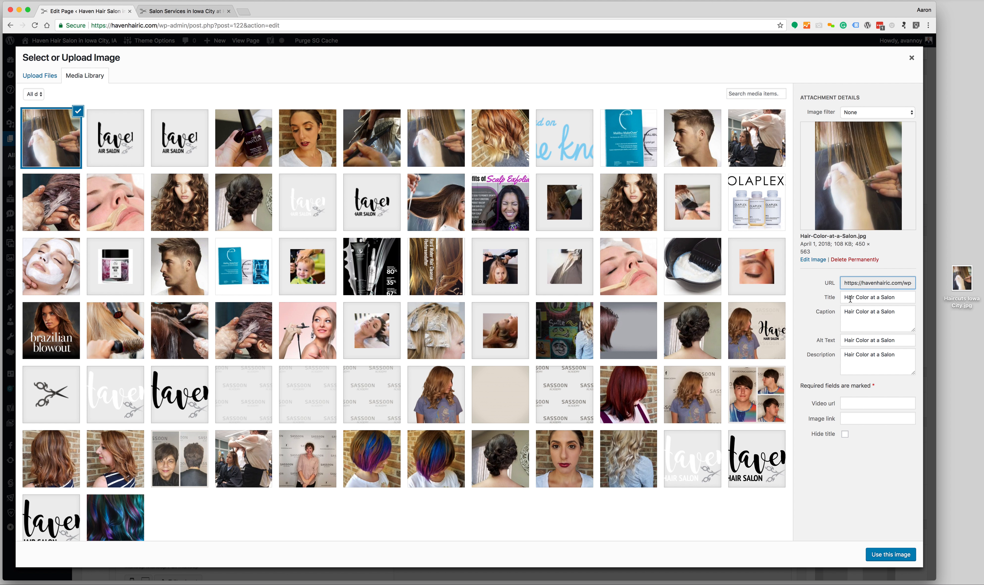
pyautogui.click(851, 260)
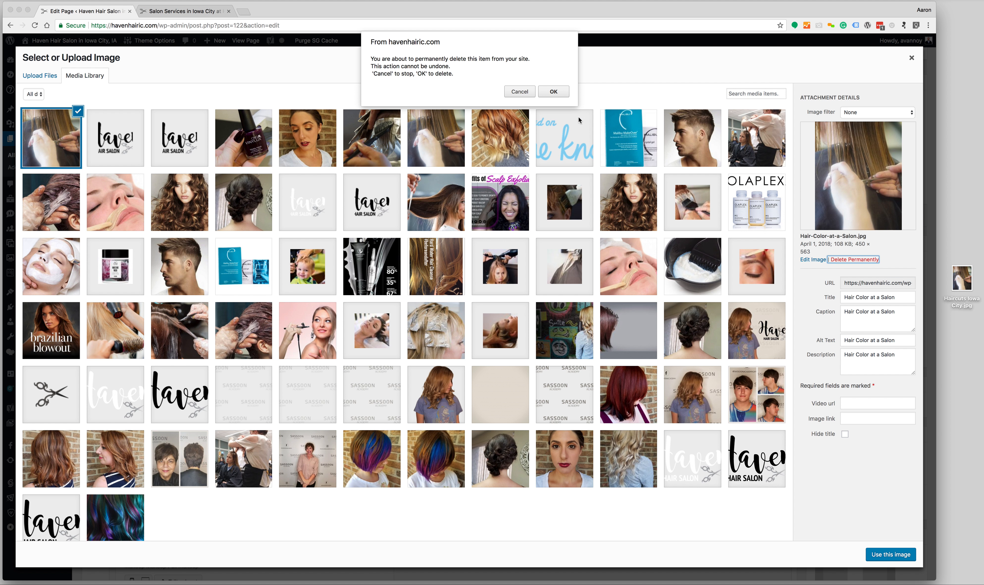
pyautogui.click(559, 95)
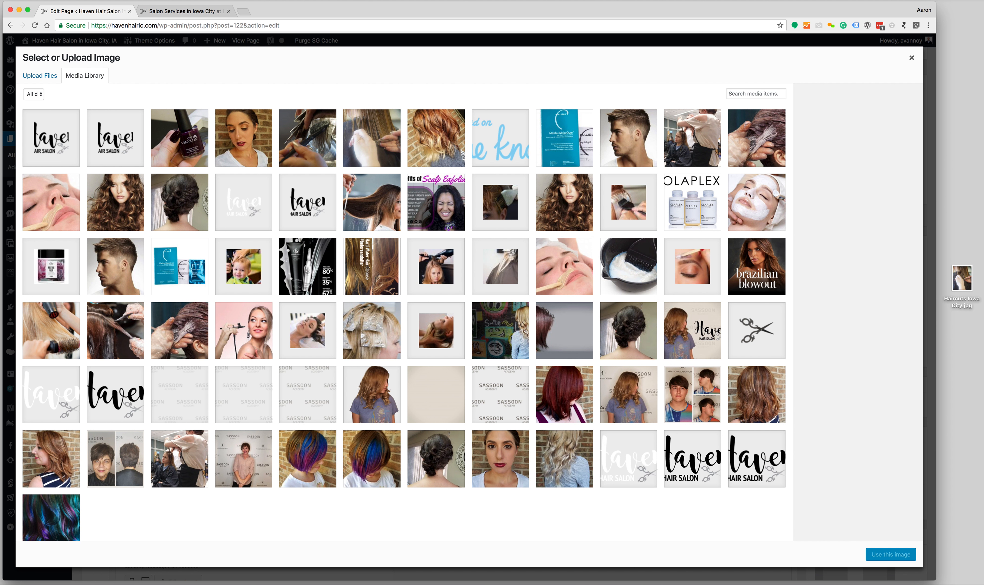
# Step: Preview the desktop file "Haircuts Iowa City.jpg" and upload it to the media library
pyautogui.click(964, 288)
pyautogui.click(963, 282)
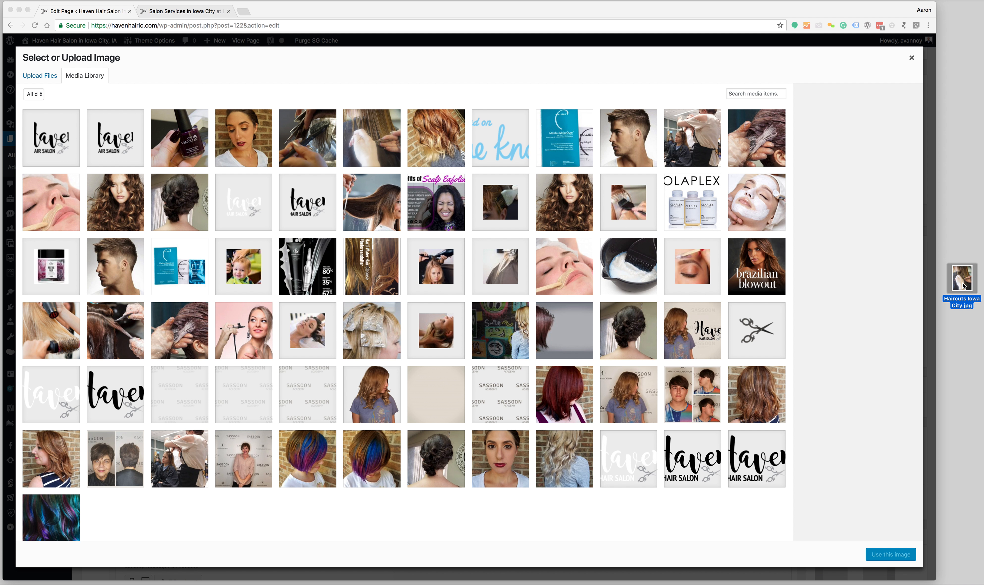
pyautogui.doubleClick(963, 283)
pyautogui.click(955, 354)
pyautogui.click(963, 282)
pyautogui.press('space')
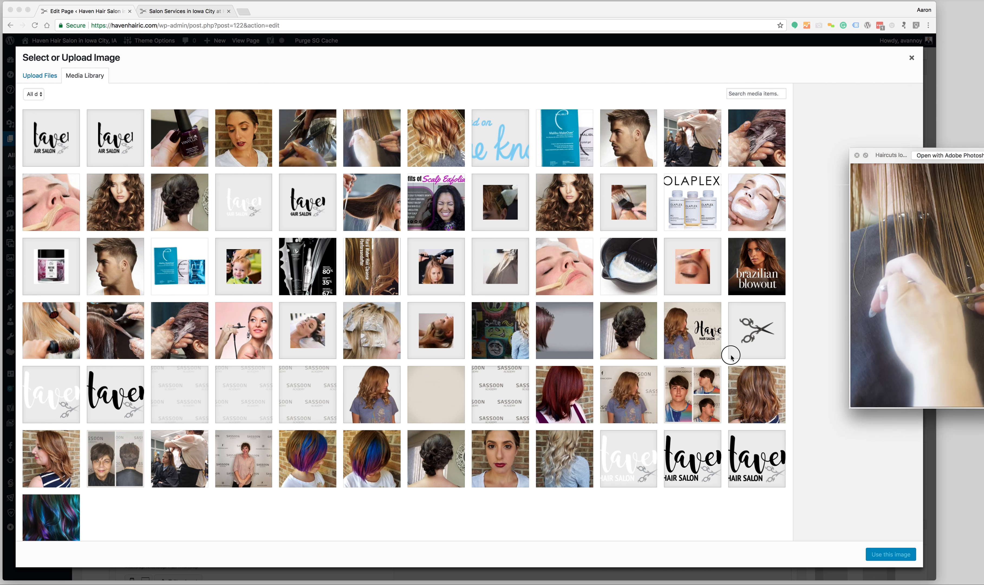
pyautogui.click(857, 155)
pyautogui.moveTo(963, 289); pyautogui.dragTo(663, 276)
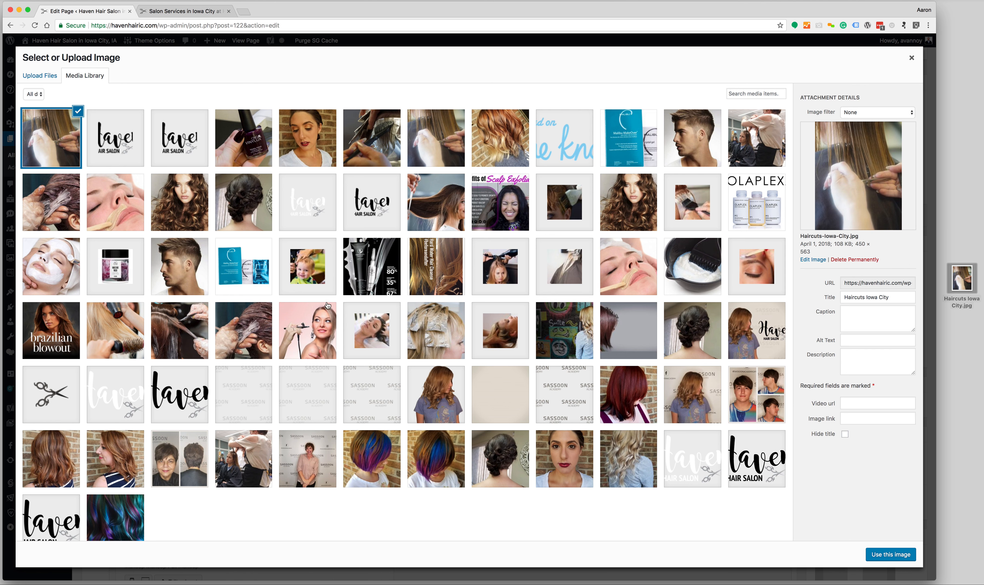
# Step: Copy the uploaded image's title, "Haircuts Iowa City", into its caption, alt text and description
pyautogui.moveTo(896, 301); pyautogui.dragTo(815, 295)
pyautogui.press('super+c')
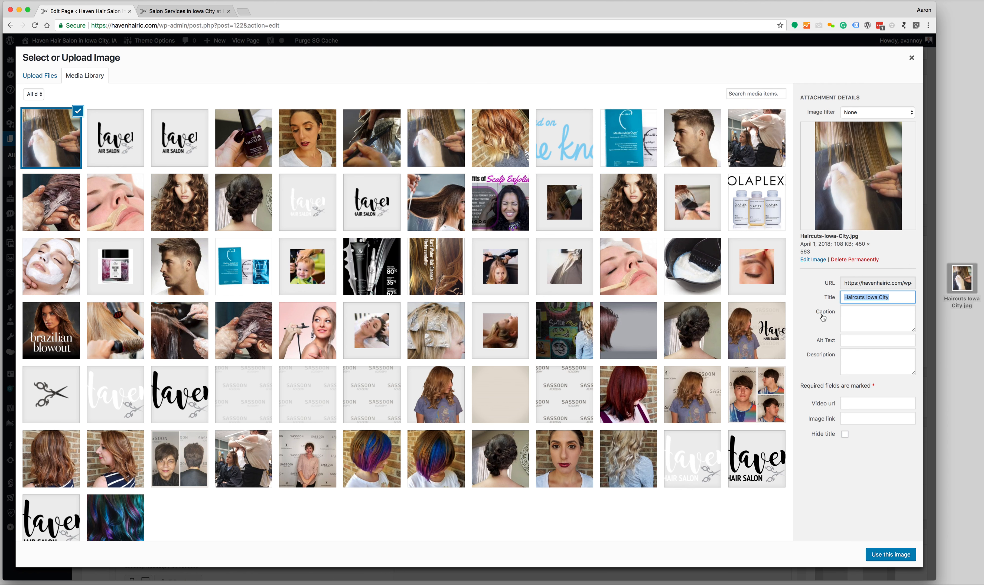
pyautogui.click(884, 320)
pyautogui.press('super+v')
pyautogui.click(875, 341)
pyautogui.press('super+v')
pyautogui.press('Tab')
pyautogui.press('super+v')
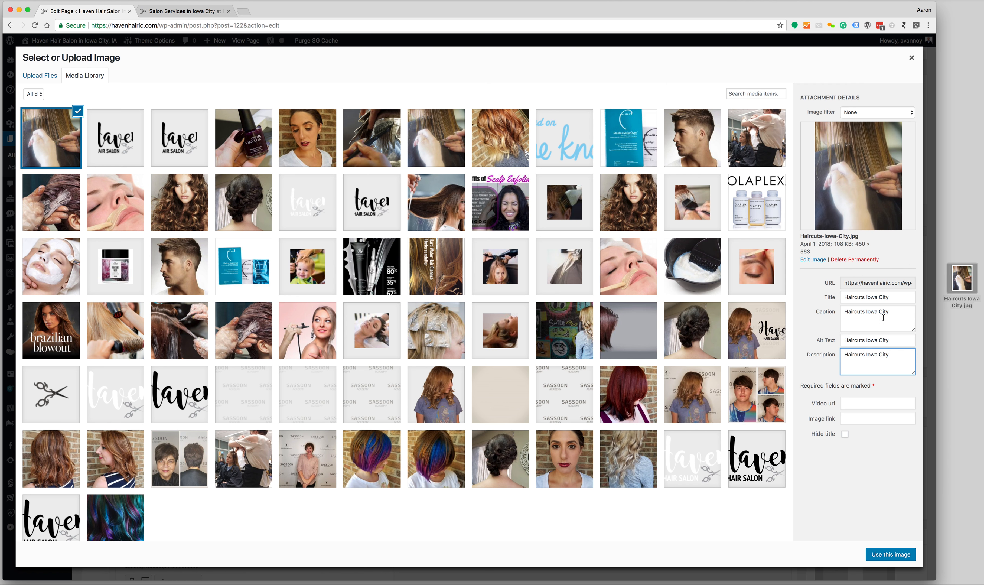
# Step: Use the uploaded image as the Haircuts flip box icon, and update the page to check it live
pyautogui.click(889, 555)
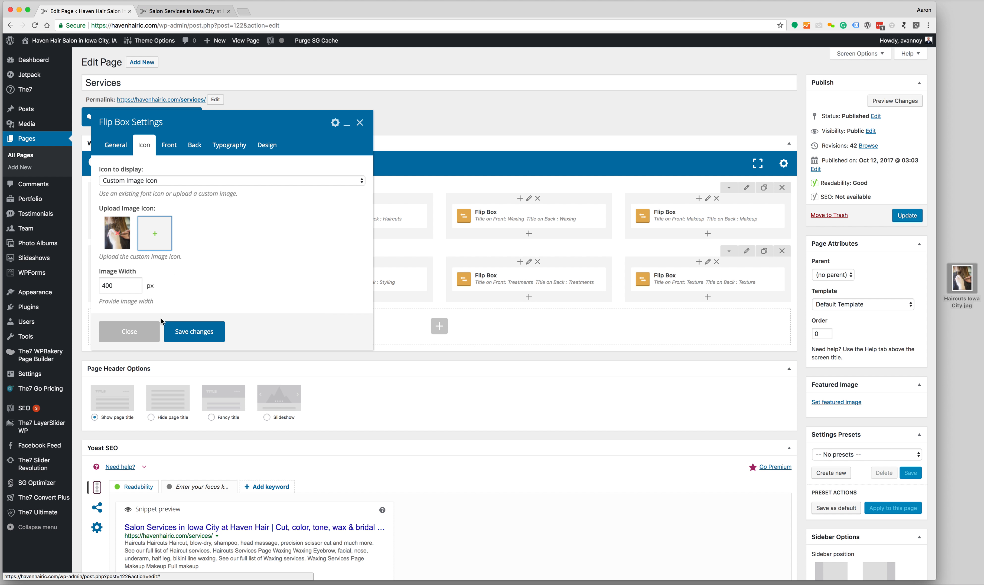
pyautogui.click(189, 335)
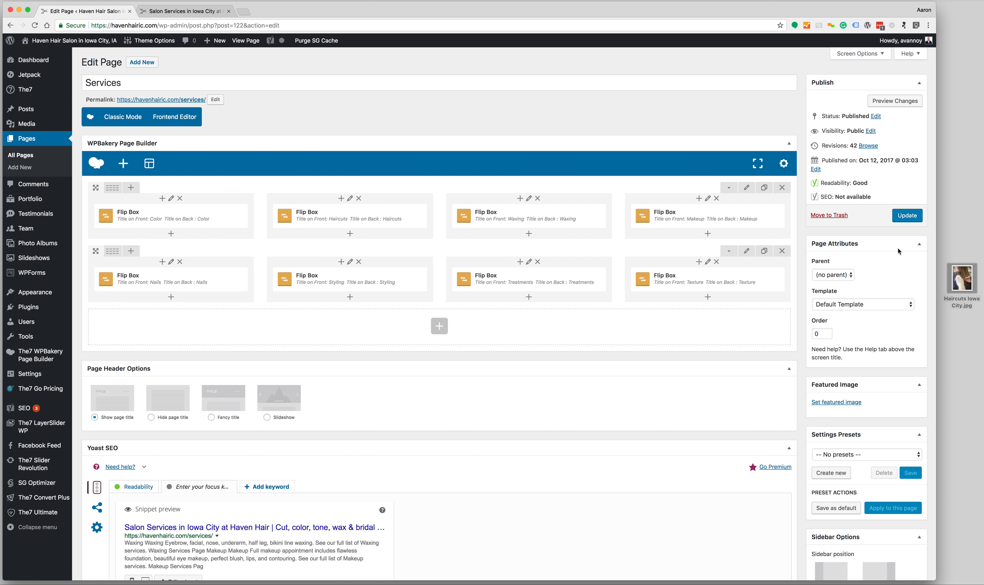
pyautogui.click(902, 218)
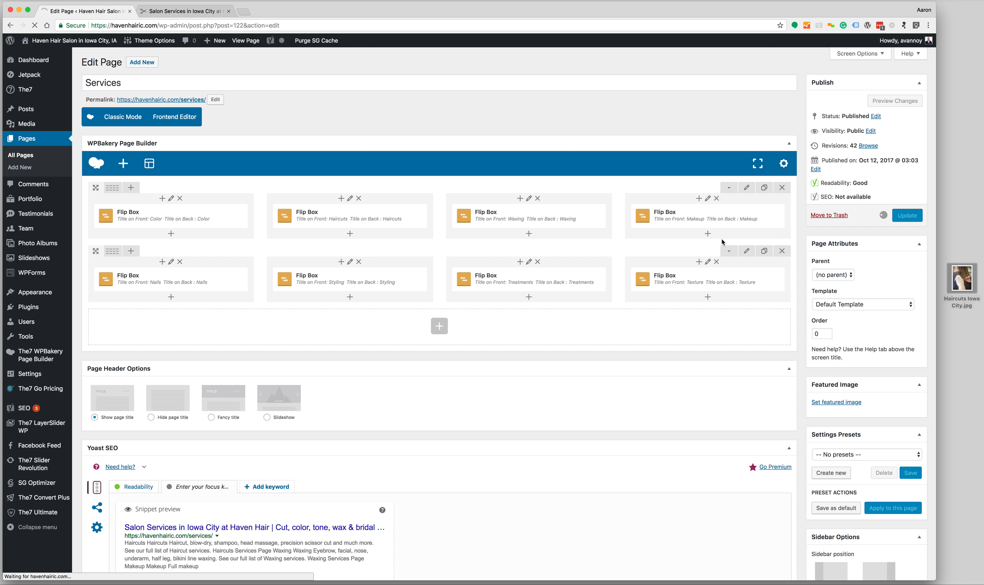
pyautogui.click(177, 12)
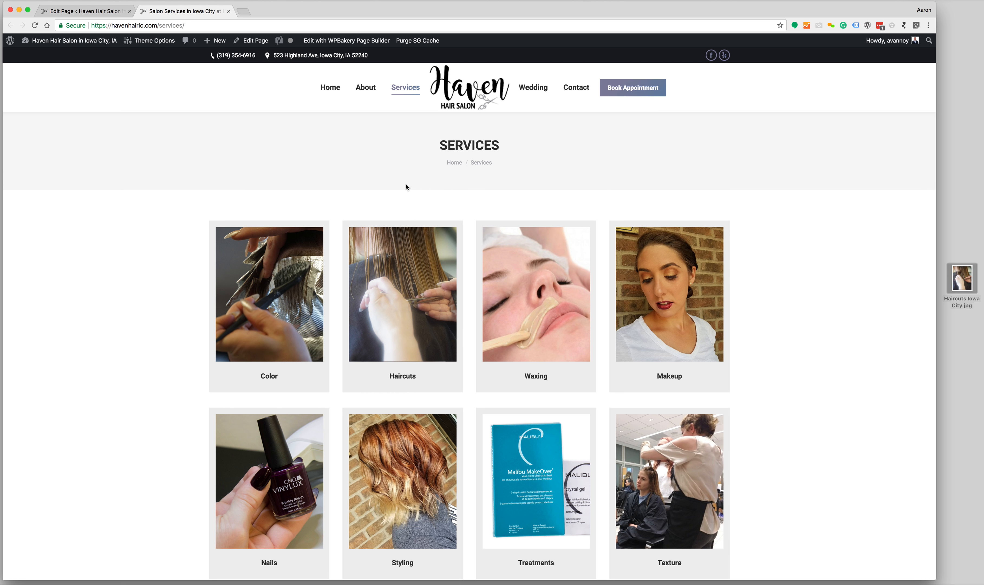
# Step: Reopen the Haircuts flip box settings on the Edit Page and review its front title and the available heading tag options
pyautogui.click(84, 10)
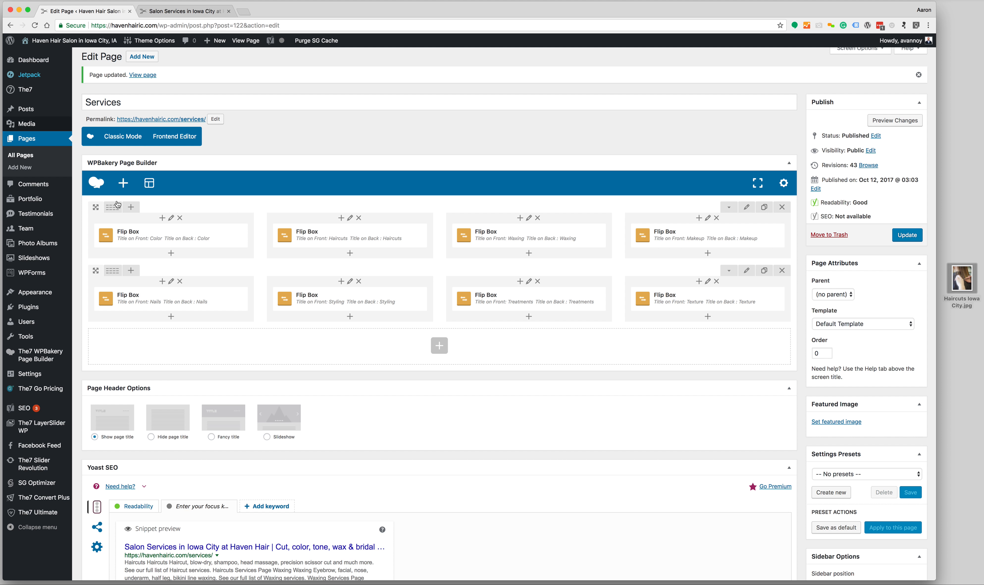
pyautogui.click(355, 235)
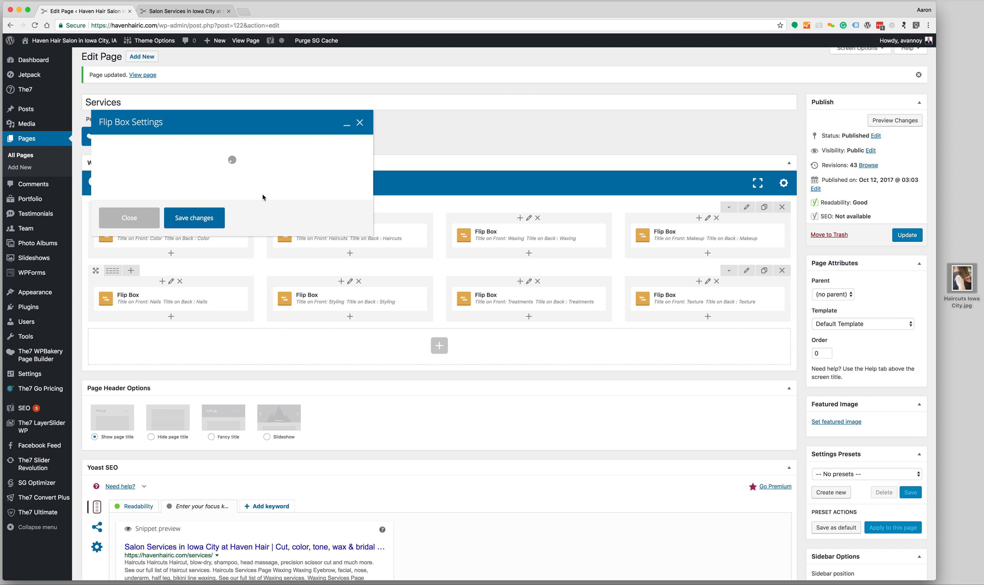
pyautogui.click(169, 145)
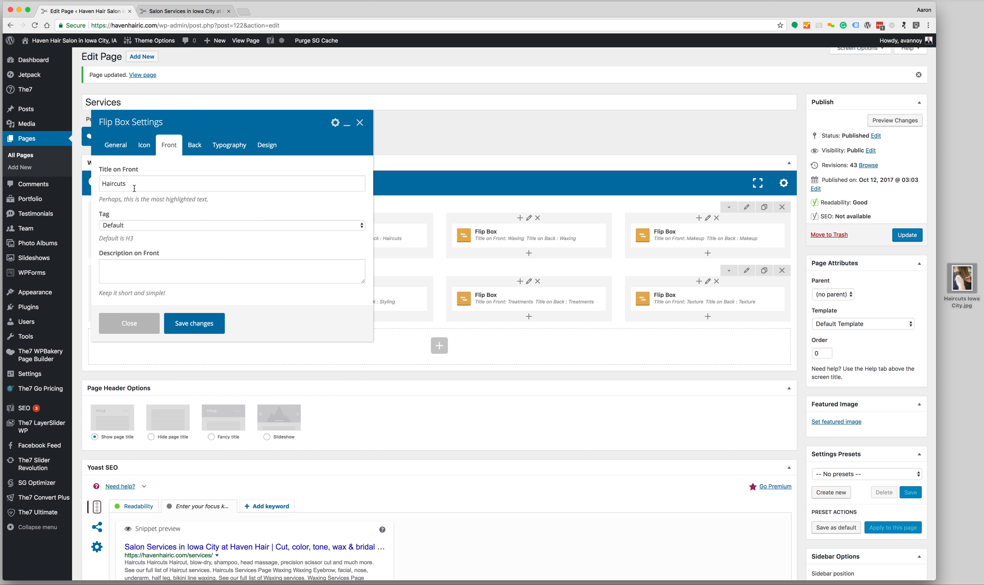
pyautogui.moveTo(144, 185); pyautogui.dragTo(80, 189)
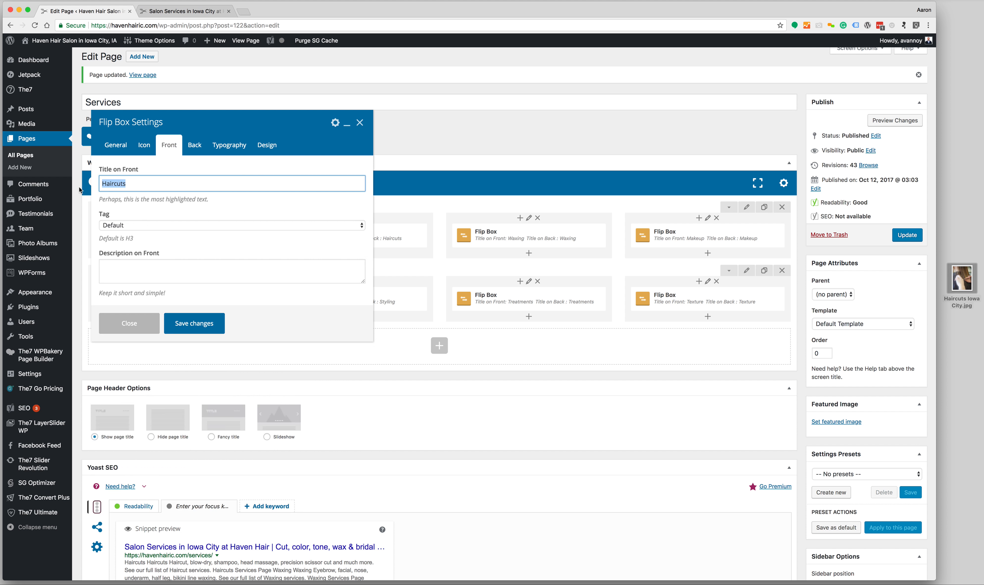
pyautogui.click(147, 225)
pyautogui.click(170, 196)
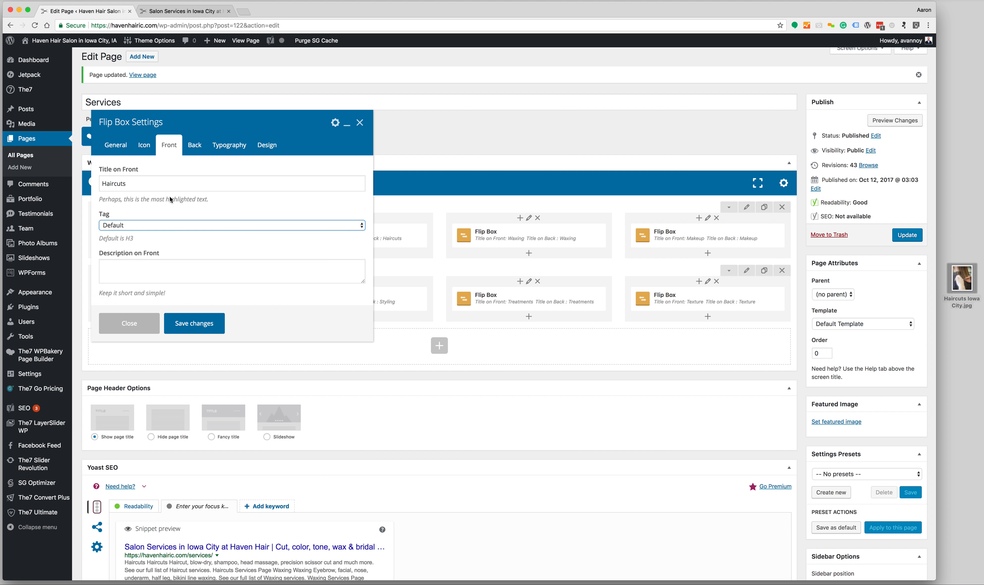
pyautogui.click(143, 225)
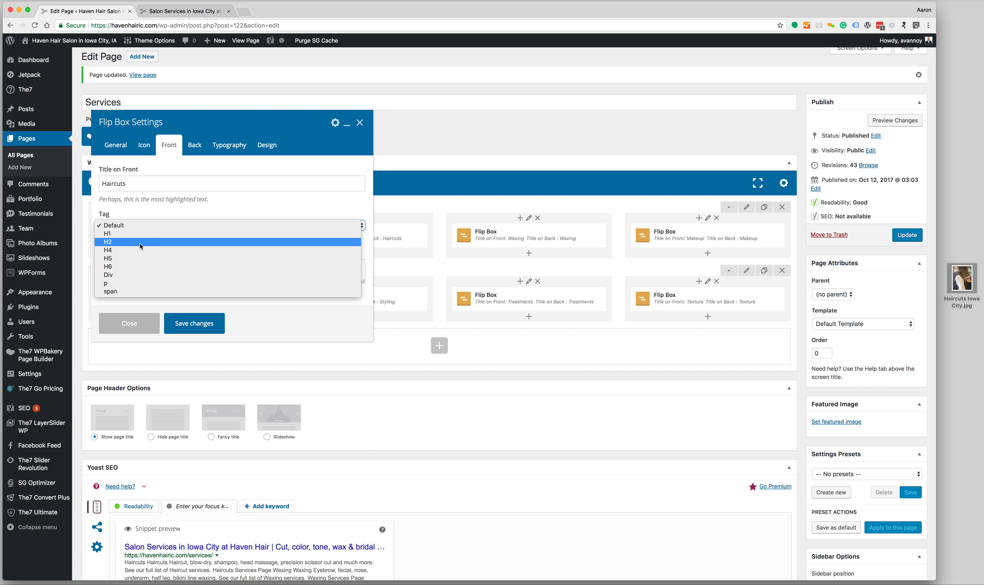
pyautogui.click(157, 211)
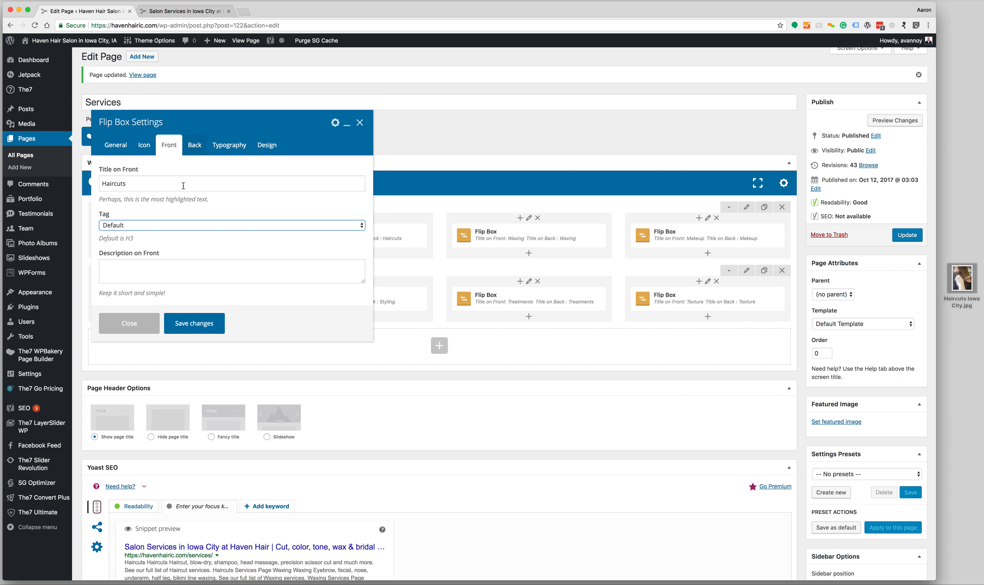
# Step: Review the flip box's back title and description, and compare them with the flipped Haircuts box on the live Services page
pyautogui.click(195, 152)
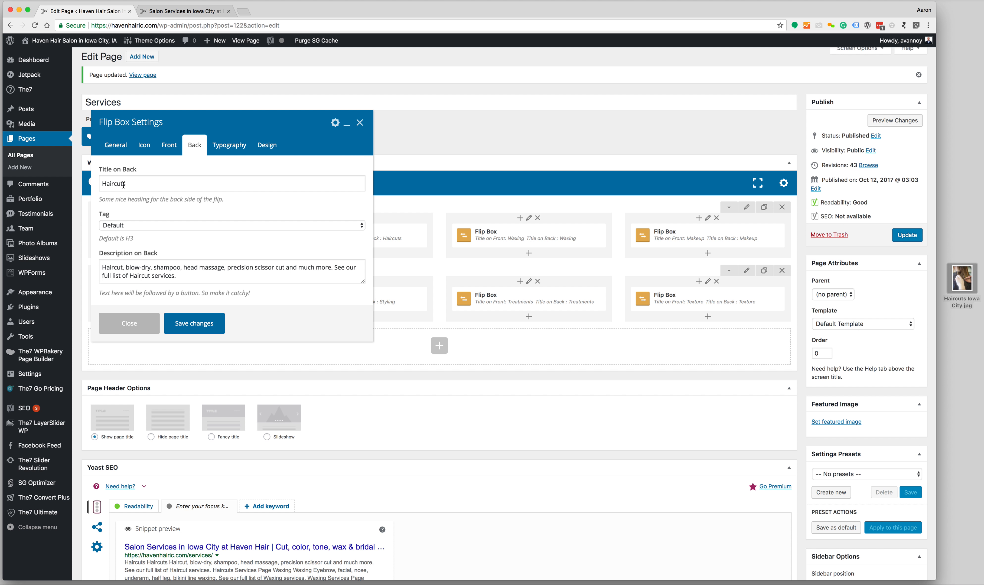
pyautogui.click(190, 7)
pyautogui.moveTo(408, 248)
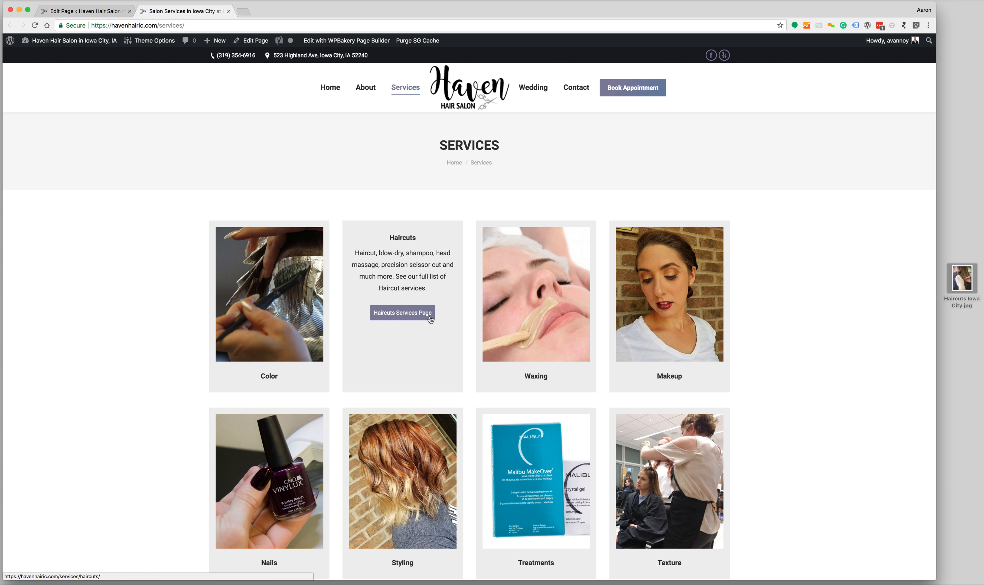
# Step: Return to the page editor and examine the custom link and button text in the flip box's general settings
pyautogui.click(114, 11)
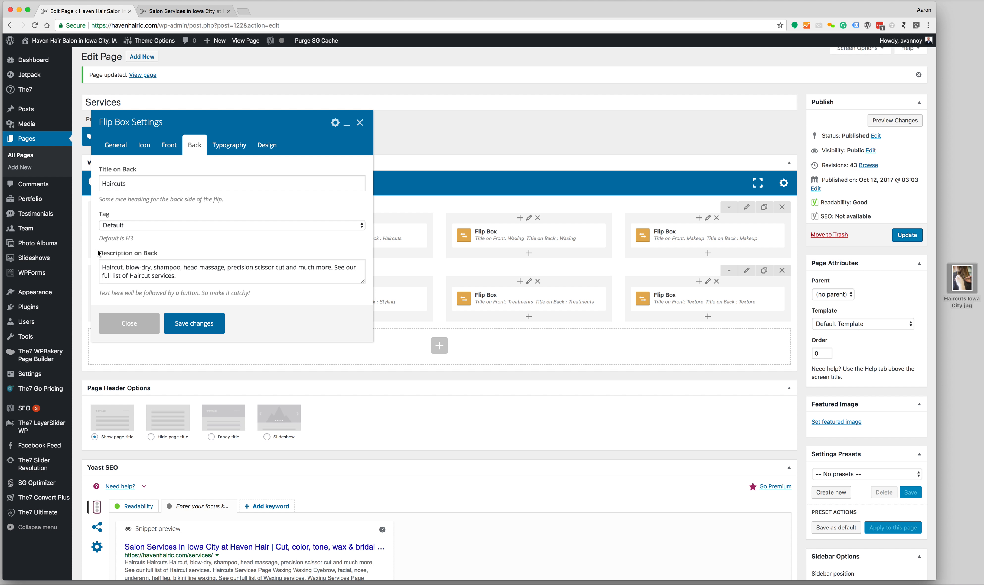
pyautogui.click(116, 145)
pyautogui.scroll(-5, 165, 369)
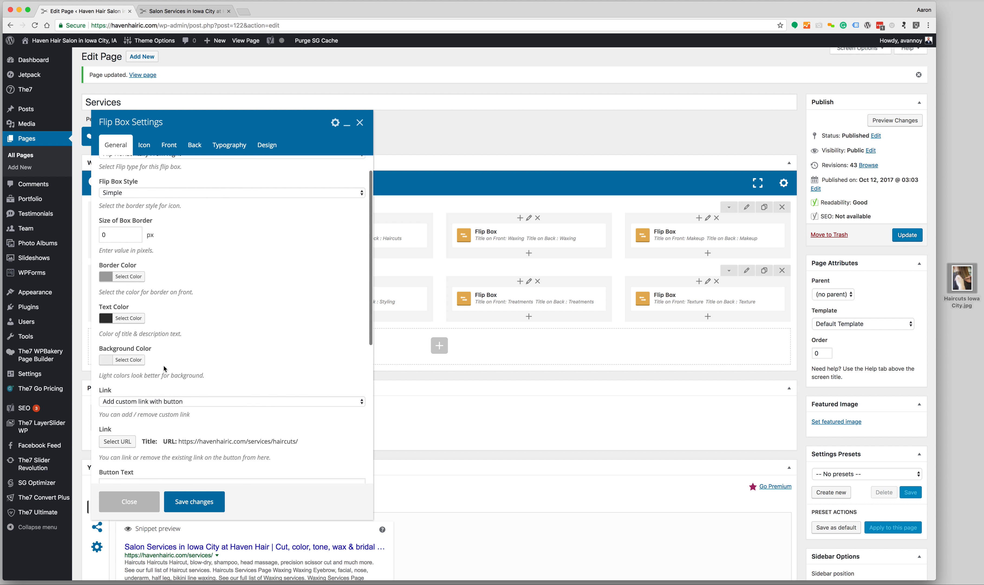
pyautogui.scroll(-1, 164, 369)
pyautogui.moveTo(180, 333); pyautogui.dragTo(104, 329)
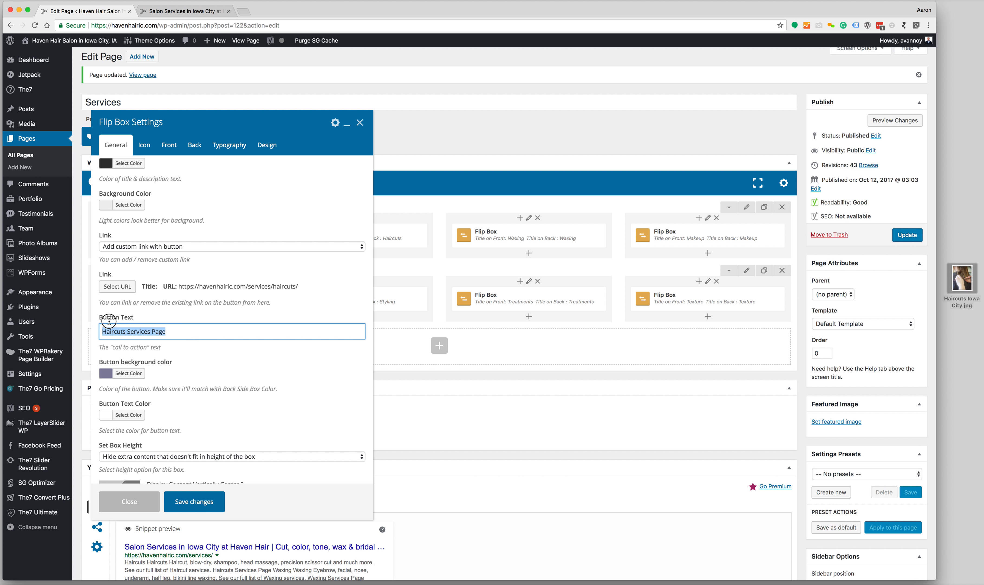
# Step: Go to the live Services page and follow the Haircuts flip box's "Haircuts Services Page" button to test its link
pyautogui.click(182, 17)
pyautogui.moveTo(403, 316)
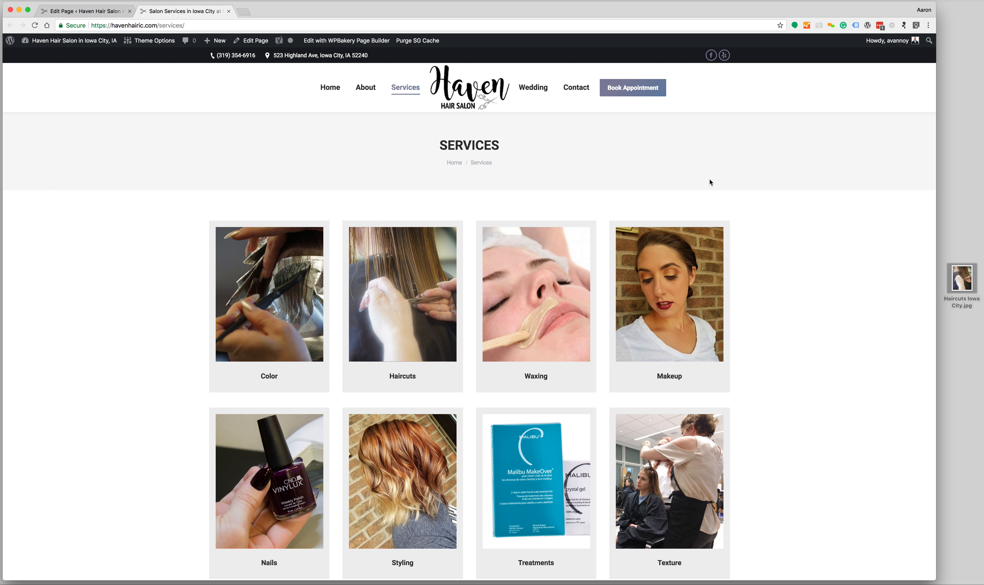
pyautogui.scroll(-1, 710, 181)
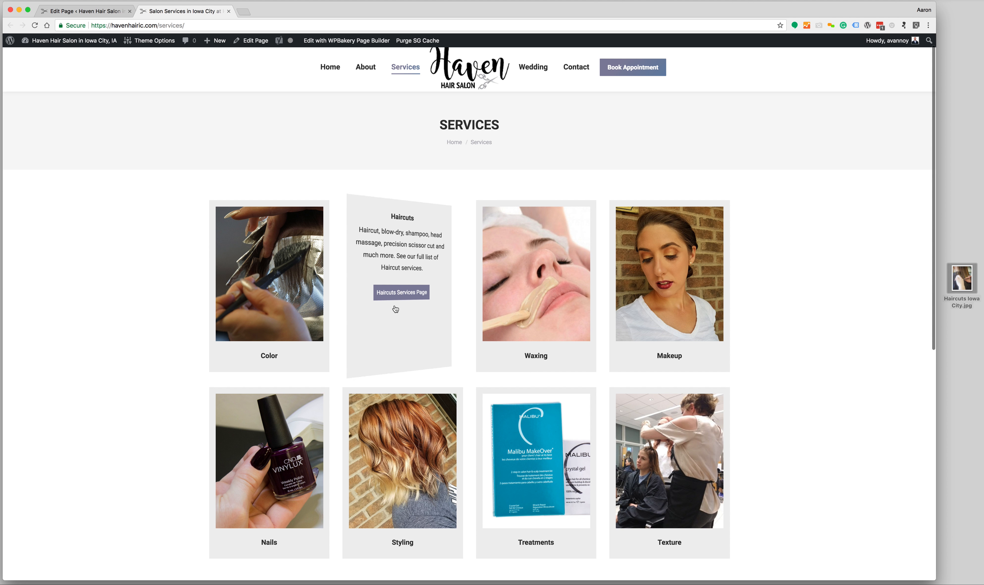
pyautogui.click(397, 300)
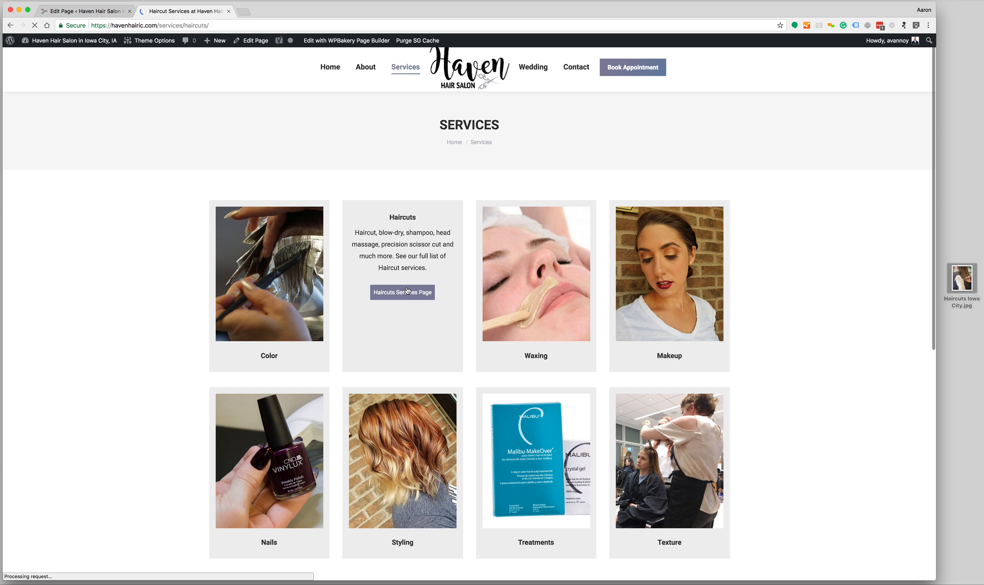